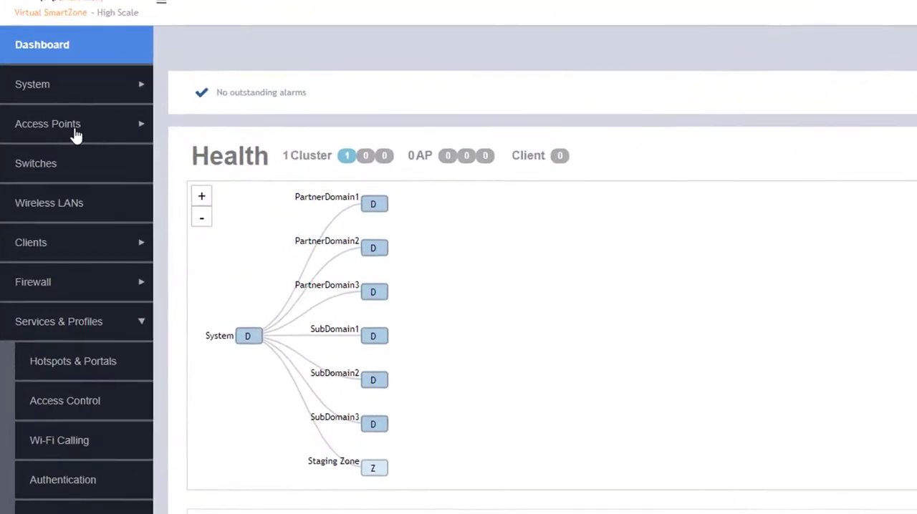
# Show Partner1Subdomain's domain configuration under PartnerDomain1 on the Access Points page.
pyautogui.click(75, 129)
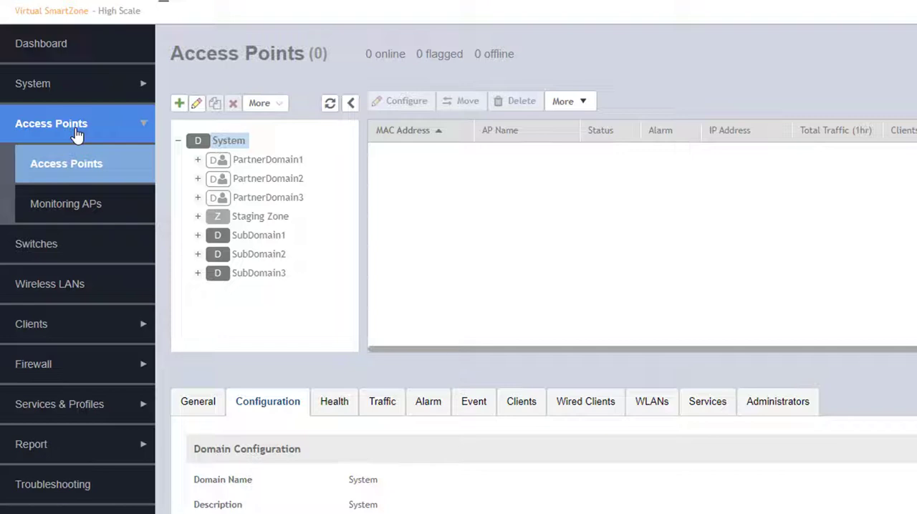
pyautogui.click(198, 160)
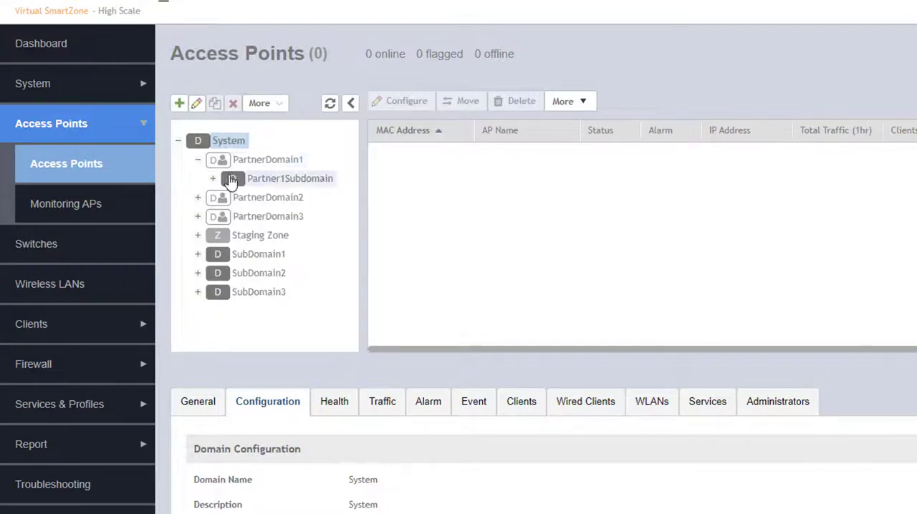
pyautogui.click(213, 179)
pyautogui.click(270, 179)
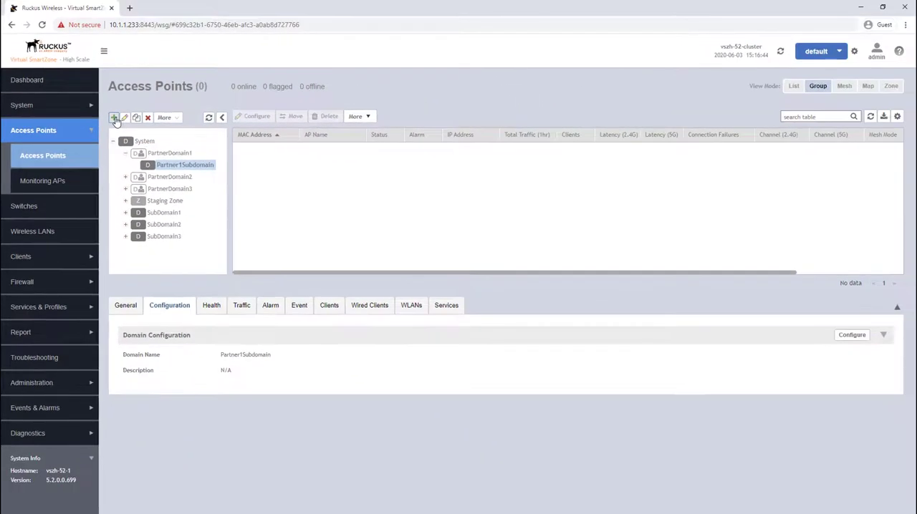
# Start a new group under Partner1Subdomain typed as Zone and reveal its advanced zone settings.
pyautogui.click(180, 104)
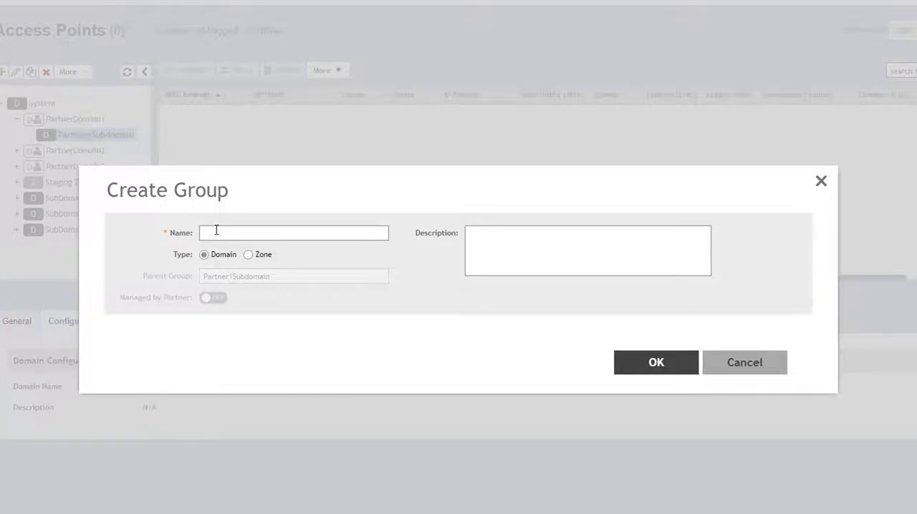
pyautogui.click(248, 255)
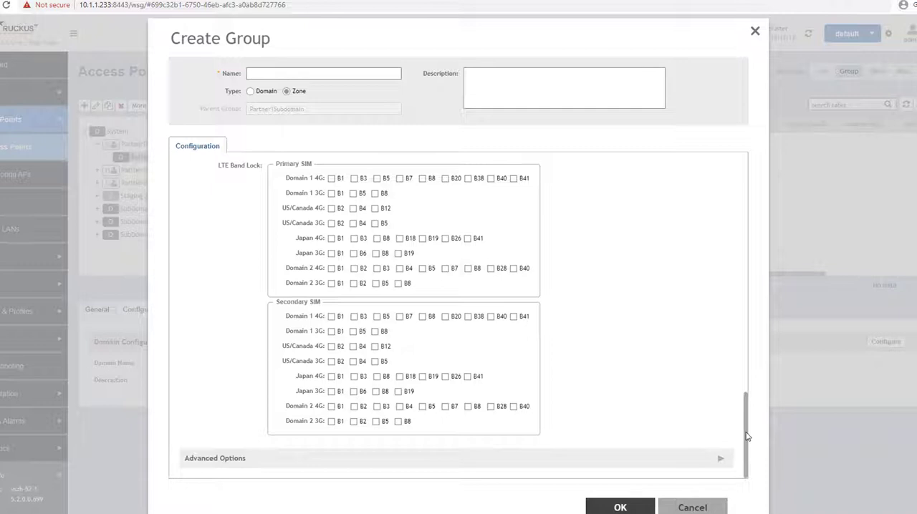
pyautogui.moveTo(747, 437)
pyautogui.mouseDown()
pyautogui.moveTo(759, 217)
pyautogui.moveTo(748, 227)
pyautogui.moveTo(748, 451)
pyautogui.mouseUp()
pyautogui.click(721, 459)
pyautogui.moveTo(747, 359)
pyautogui.mouseDown()
pyautogui.moveTo(751, 473)
pyautogui.moveTo(761, 190)
pyautogui.mouseUp()
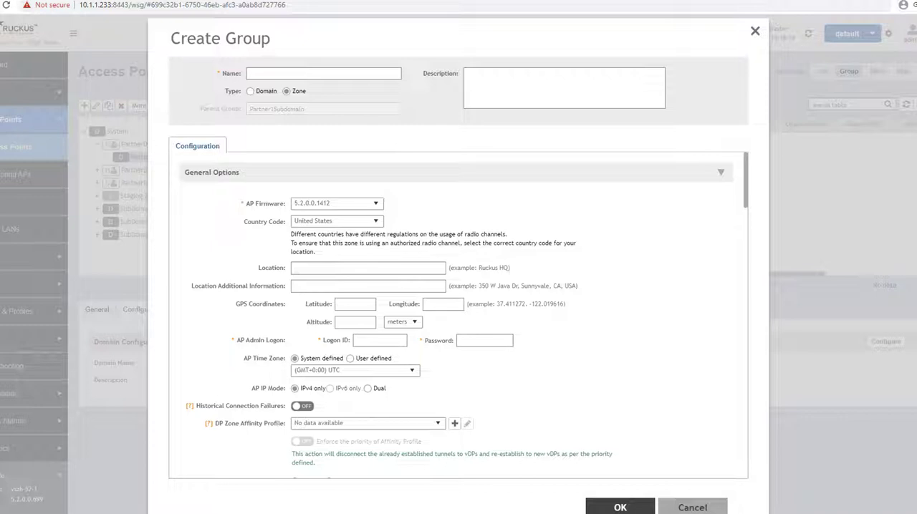
# Name the zone Partner1Zone1 and choose AP firmware 5.2.0.0.1412.
pyautogui.click(331, 73)
pyautogui.write('Par')
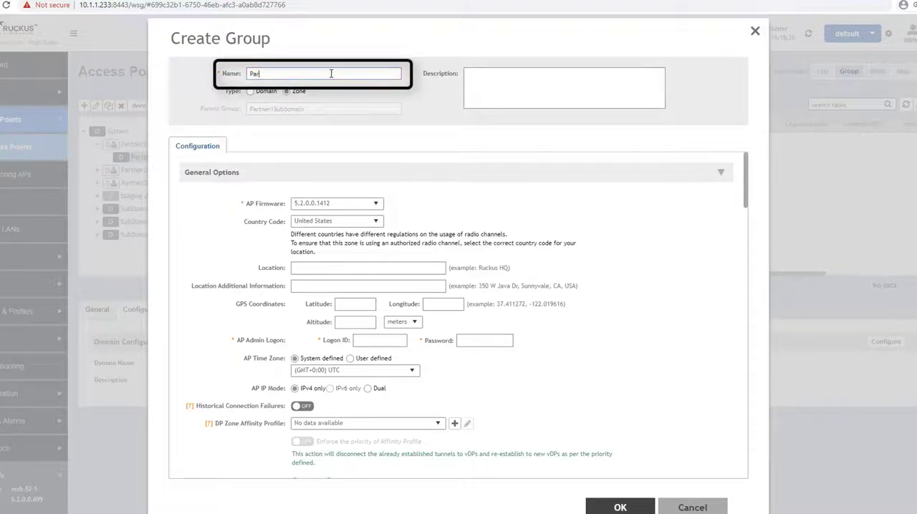
pyautogui.write('tner1')
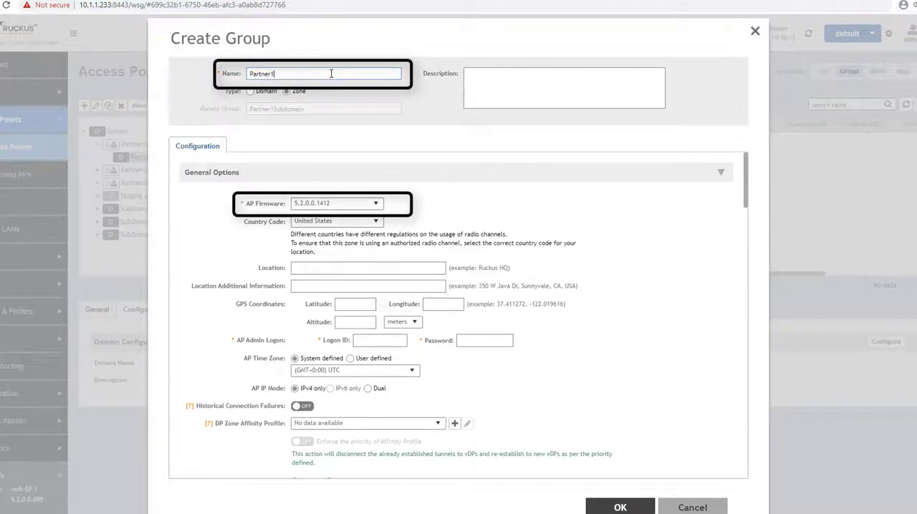
pyautogui.write('Zone1')
pyautogui.click(376, 205)
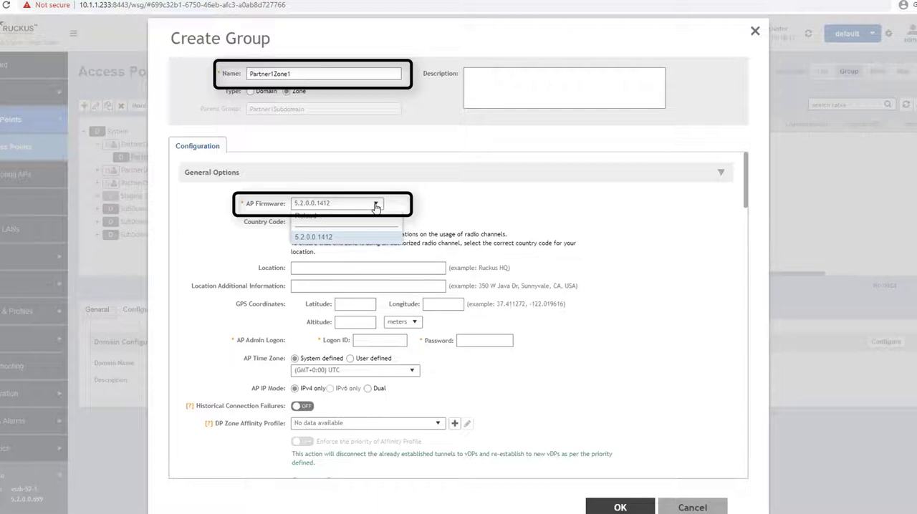
pyautogui.click(324, 239)
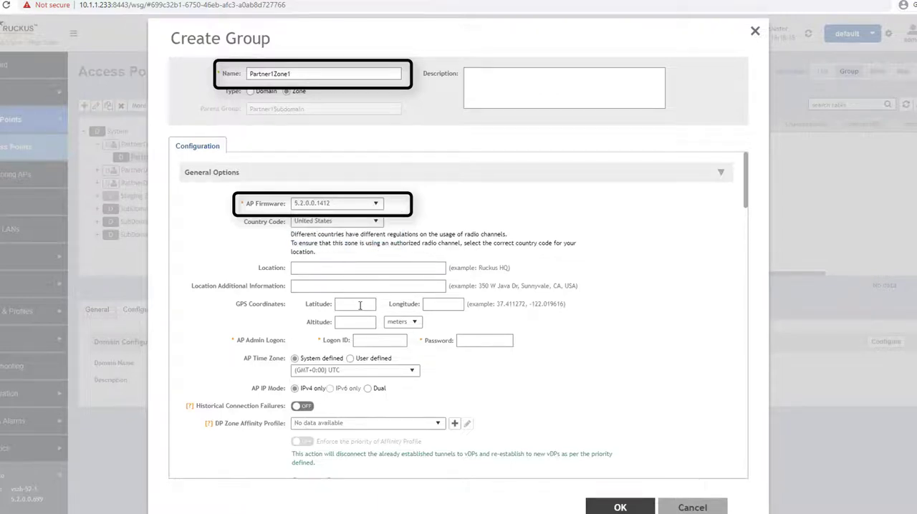
# Enter AP logon ID admin with password and set the time zone to Canada/Pacific.
pyautogui.click(371, 339)
pyautogui.write('admin')
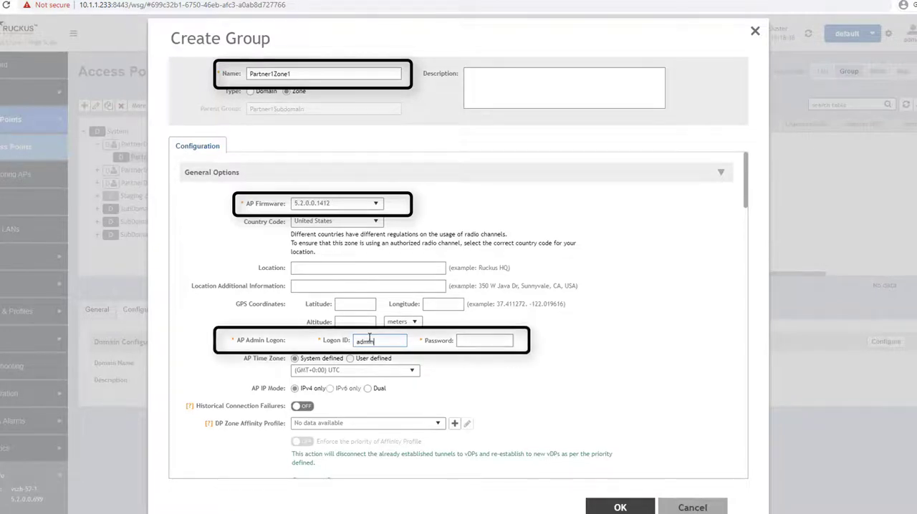
pyautogui.press('Tab')
pyautogui.write('*******')
pyautogui.write('***')
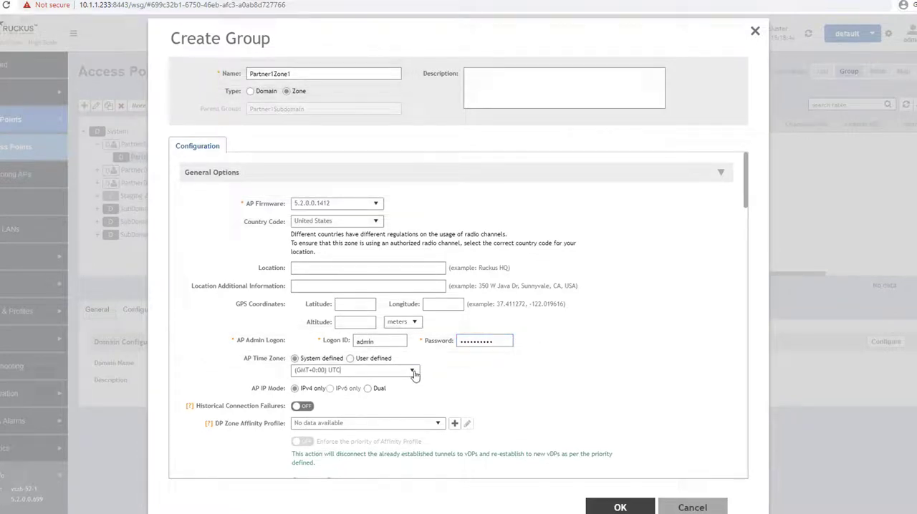
pyautogui.click(413, 372)
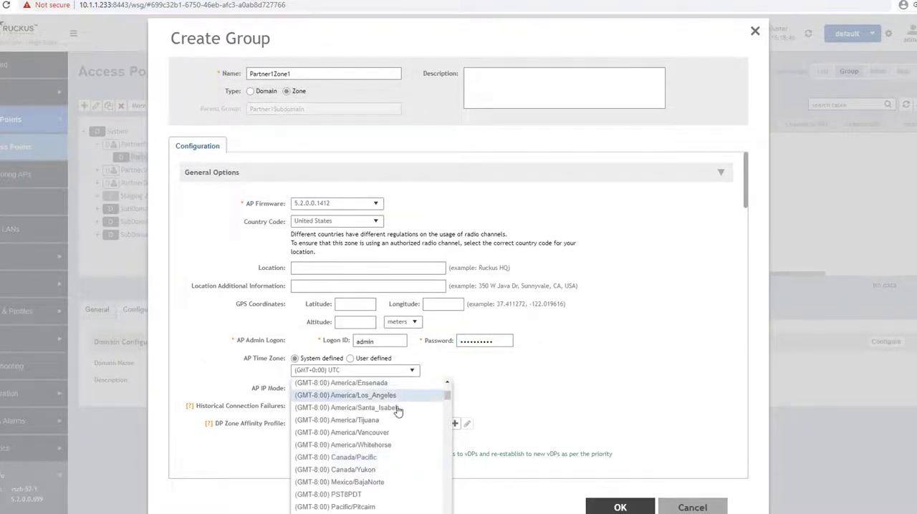
pyautogui.click(361, 458)
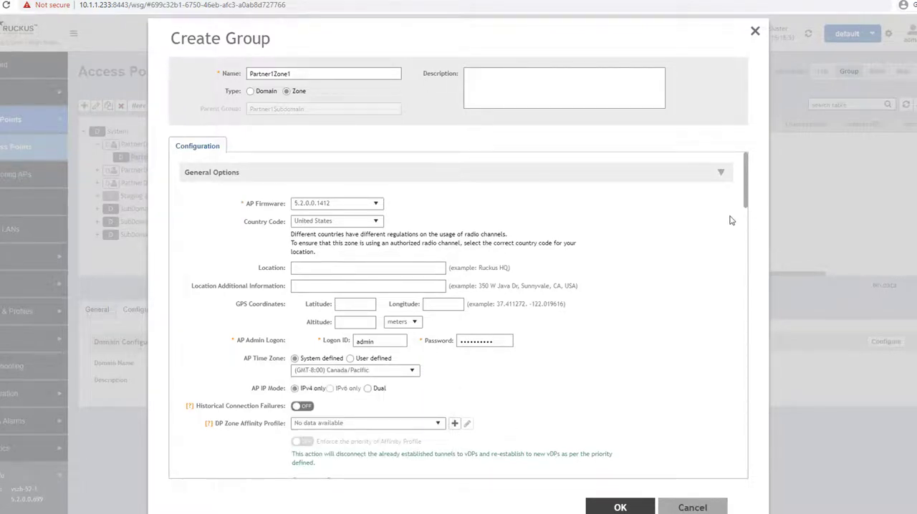
pyautogui.moveTo(746, 204); pyautogui.dragTo(750, 282)
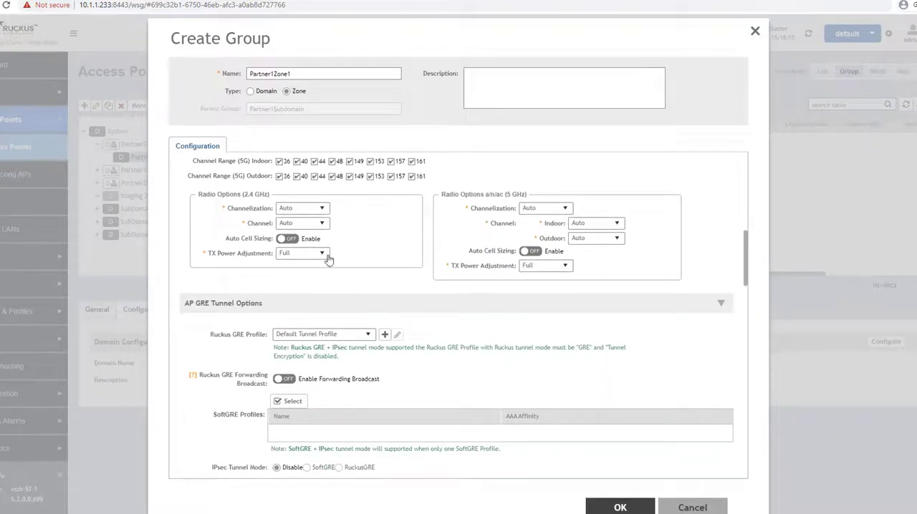
# Set both 2.4 GHz and 5 GHz transmit power adjustment to Min.
pyautogui.click(321, 254)
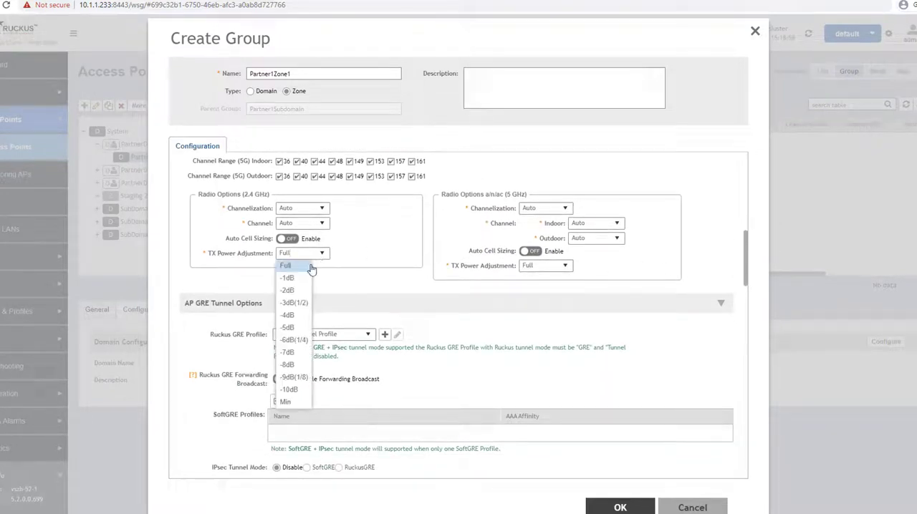
pyautogui.click(290, 403)
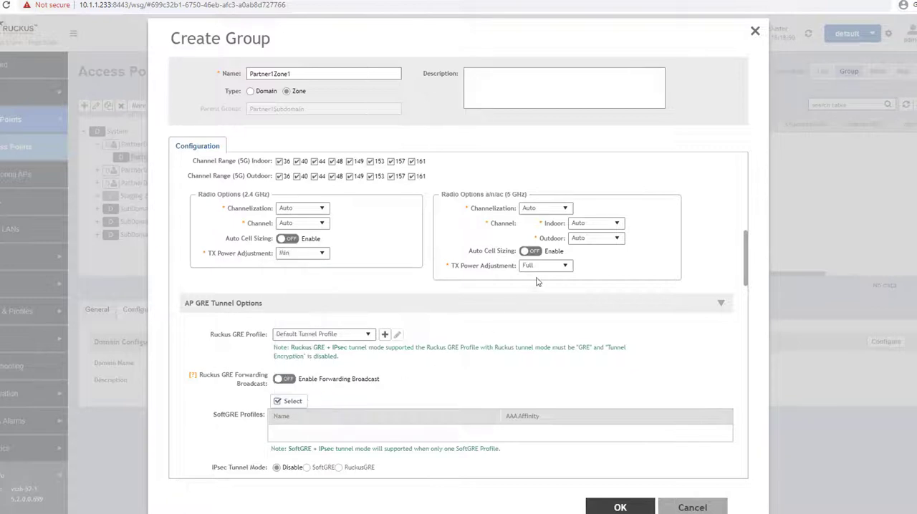
pyautogui.click(568, 268)
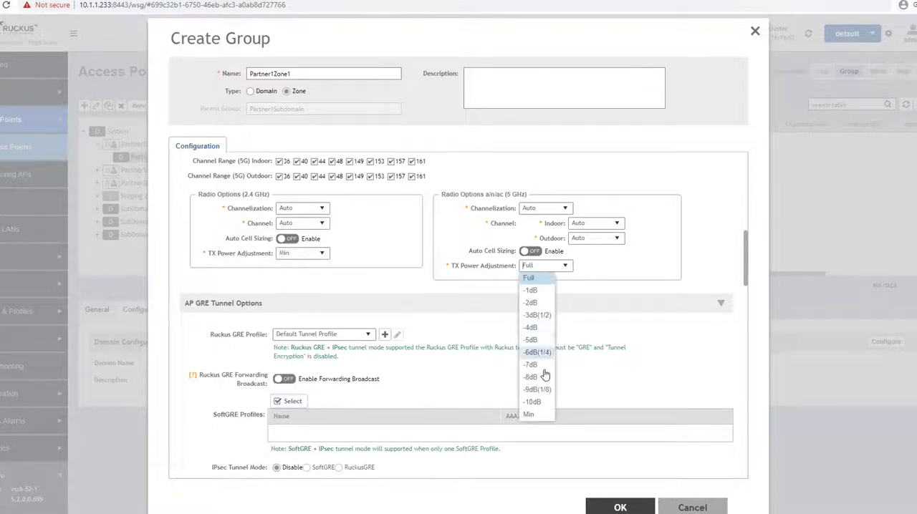
pyautogui.click(532, 416)
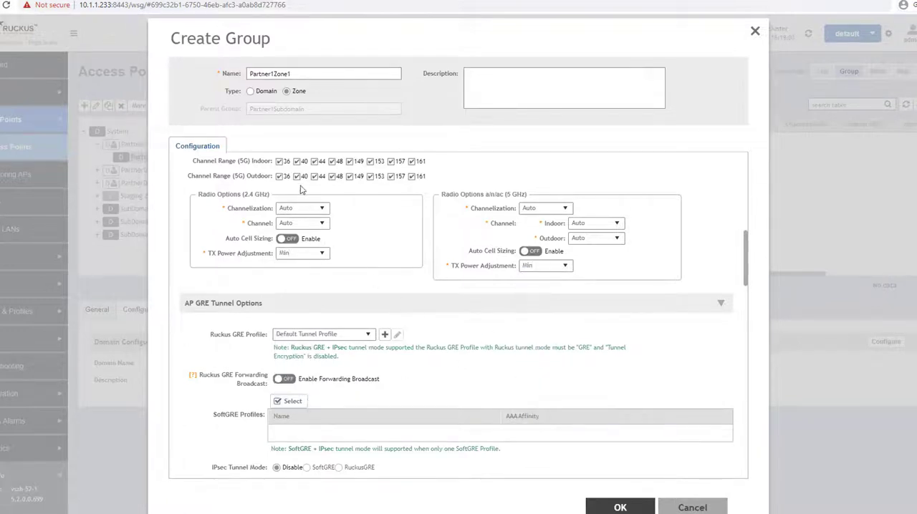
pyautogui.scroll(1, 296, 164)
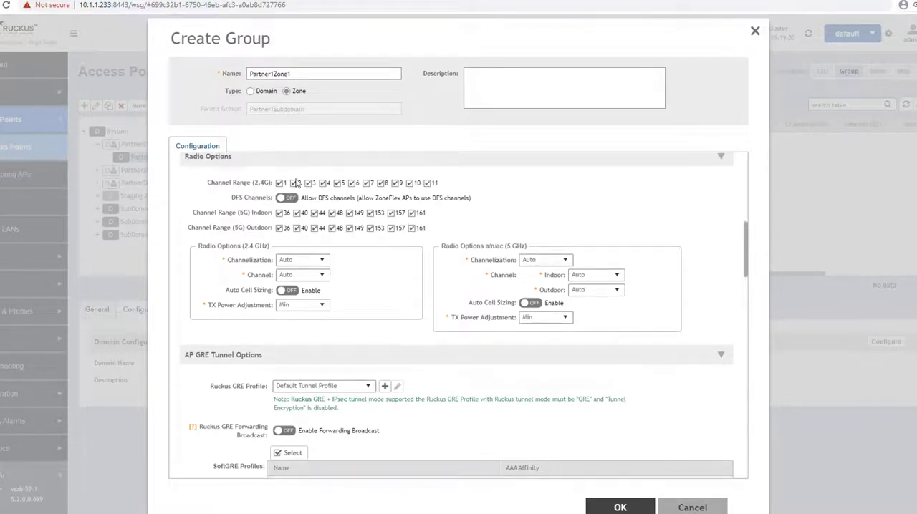
# Limit the 2.4G channel range to 1, 6 and 11 and save zone Partner1Zone1.
pyautogui.click(295, 184)
pyautogui.click(310, 183)
pyautogui.click(323, 184)
pyautogui.click(367, 183)
pyautogui.click(381, 183)
pyautogui.click(410, 183)
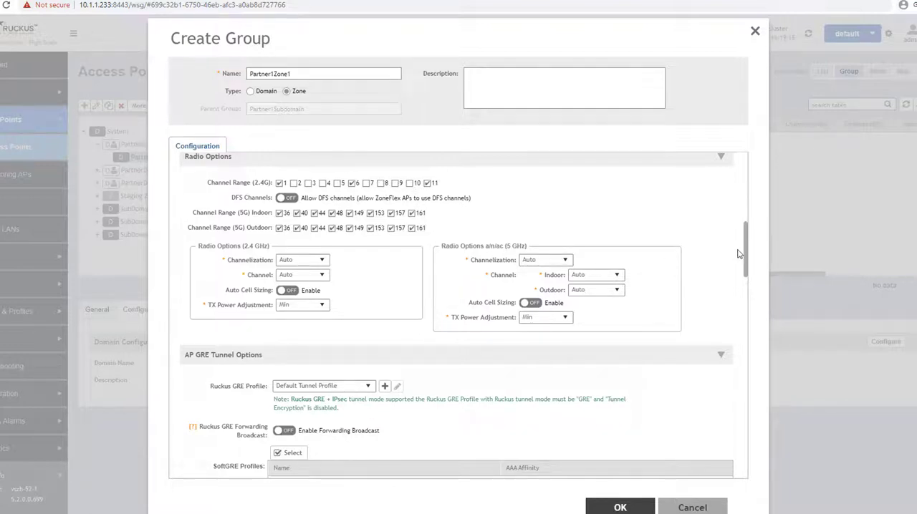
pyautogui.moveTo(745, 252); pyautogui.dragTo(745, 164)
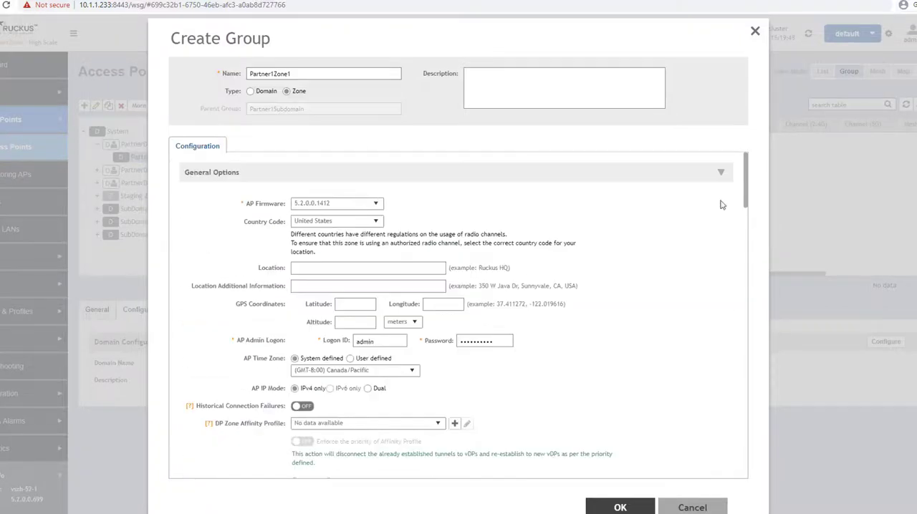
pyautogui.click(621, 508)
# Start a new Zone-type group directly under PartnerDomain1.
pyautogui.click(164, 170)
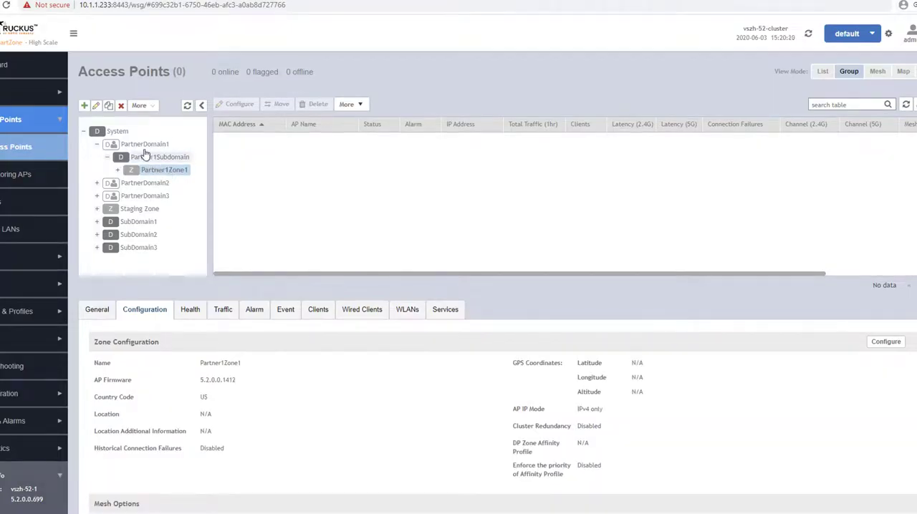
pyautogui.click(144, 144)
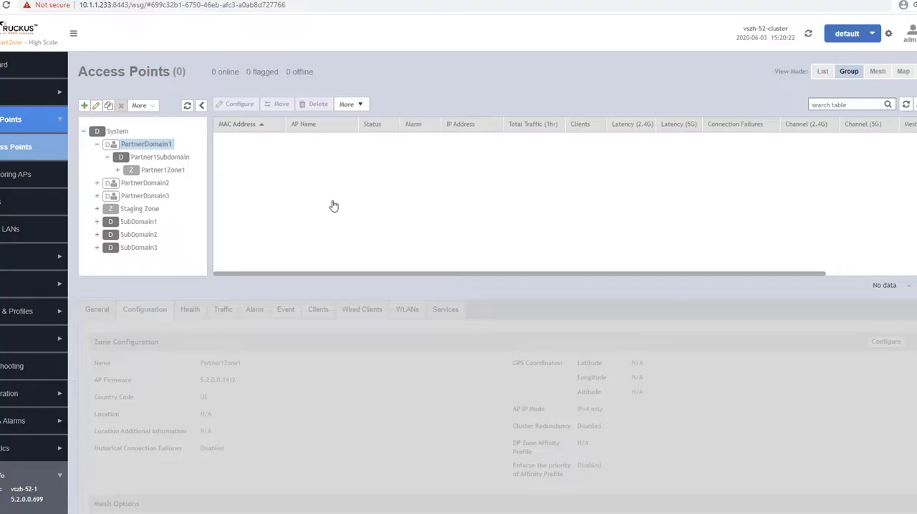
pyautogui.click(85, 105)
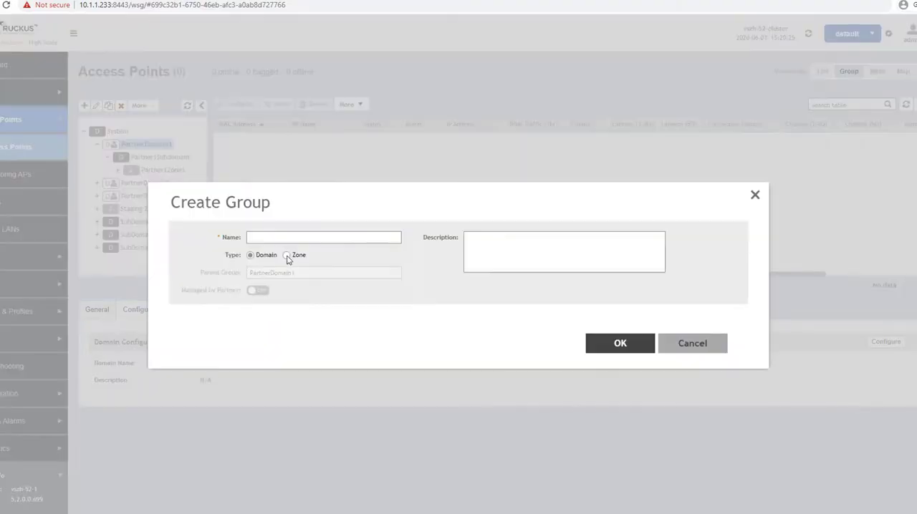
pyautogui.click(289, 90)
pyautogui.write('PartnerD')
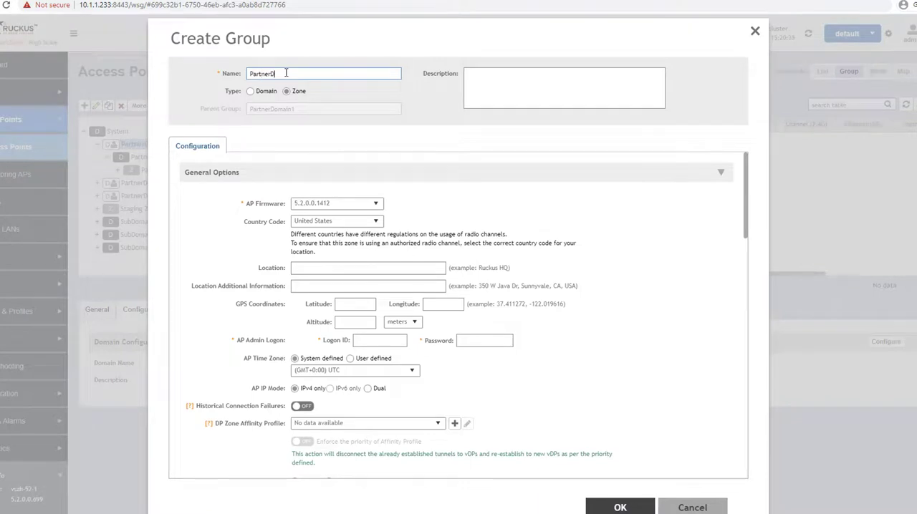
pyautogui.write('omain1Zone2')
# Name it PartnerDomain1Zone2 with admin logon credentials and save the zone.
pyautogui.click(380, 341)
pyautogui.write('admin')
pyautogui.press('Tab')
pyautogui.click(620, 508)
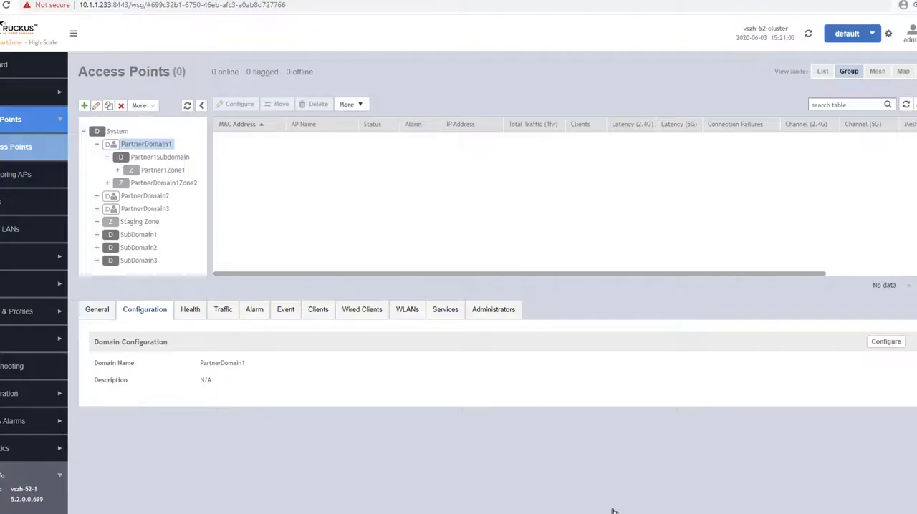
pyautogui.click(187, 105)
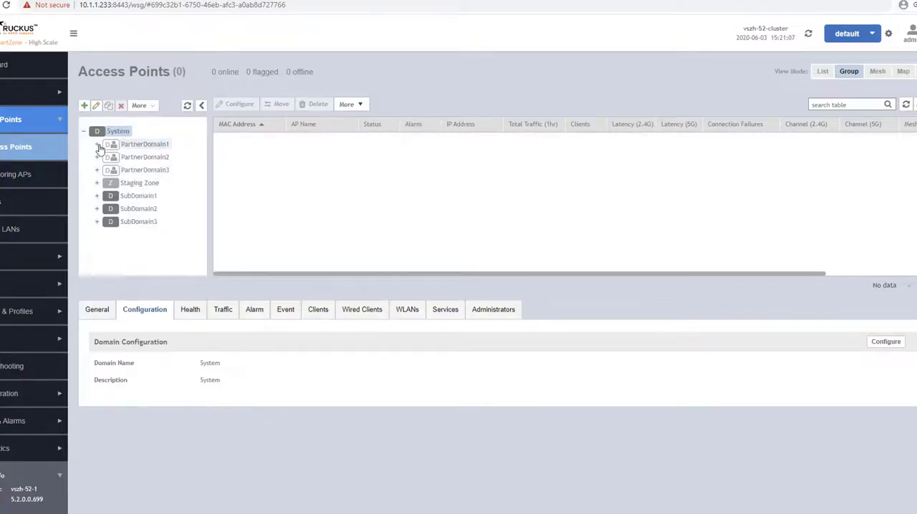
pyautogui.click(99, 146)
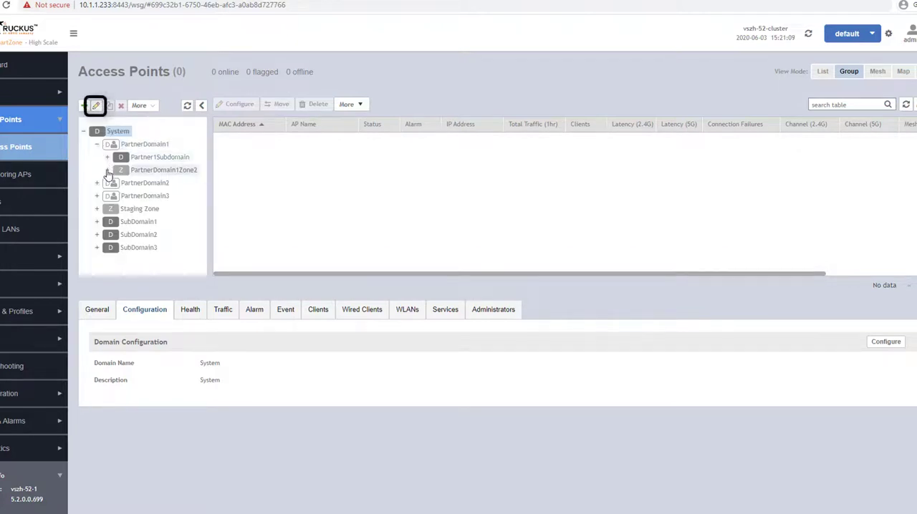
pyautogui.click(108, 157)
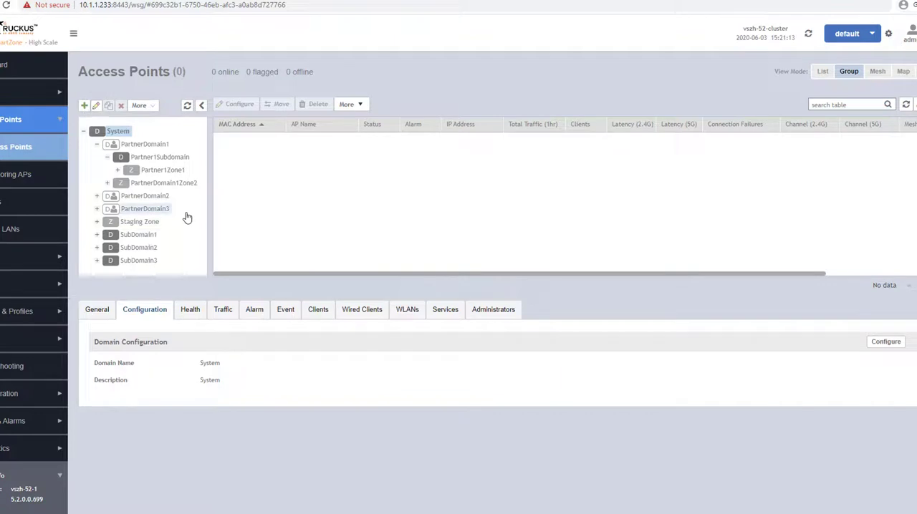
pyautogui.click(84, 106)
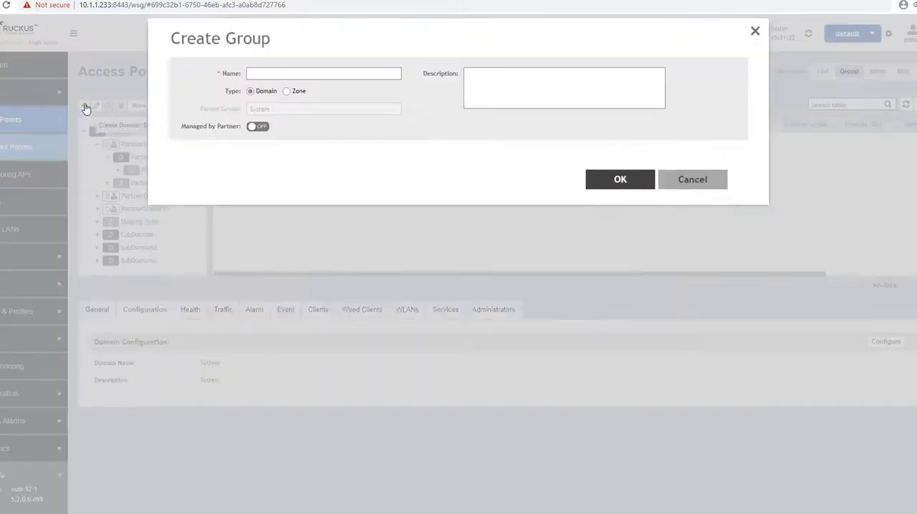
pyautogui.write('SystemZone')
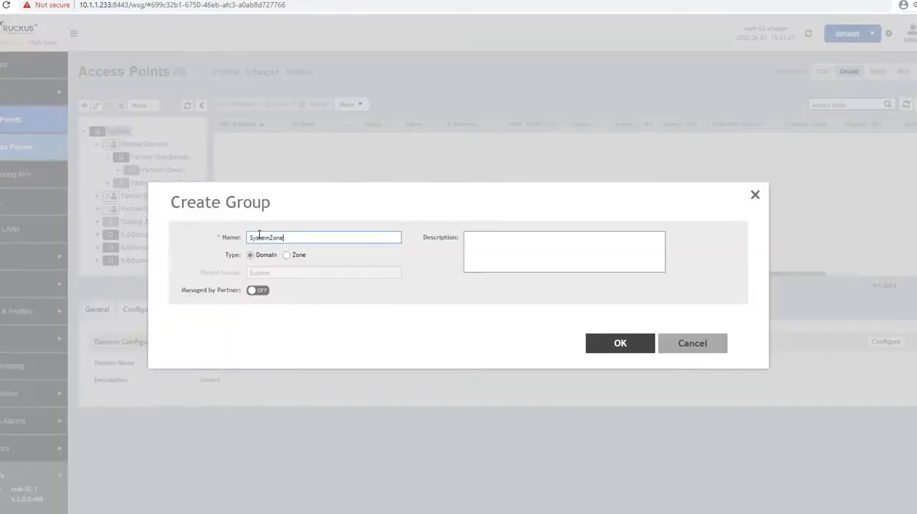
pyautogui.write('1')
pyautogui.click(286, 255)
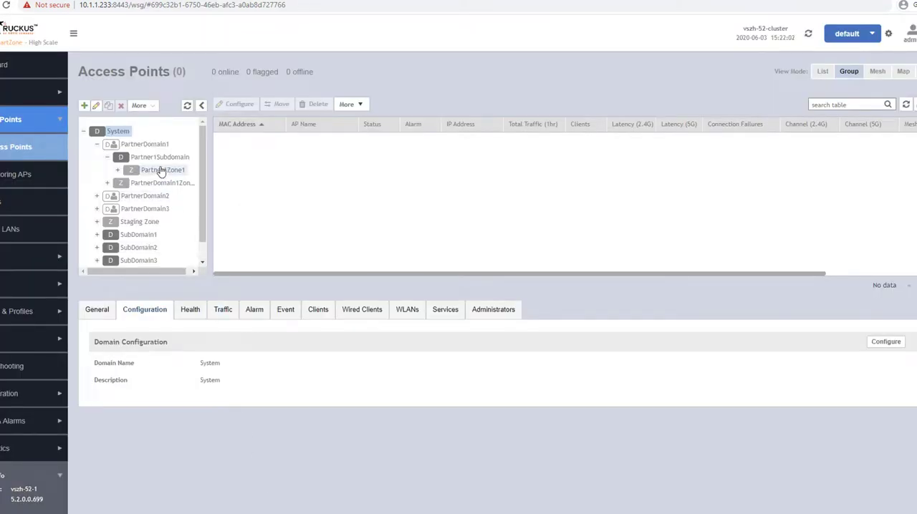
# Display Partner1Zone1's configuration showing 2.4G channels 1,6,11 and minimum TX power.
pyautogui.click(162, 170)
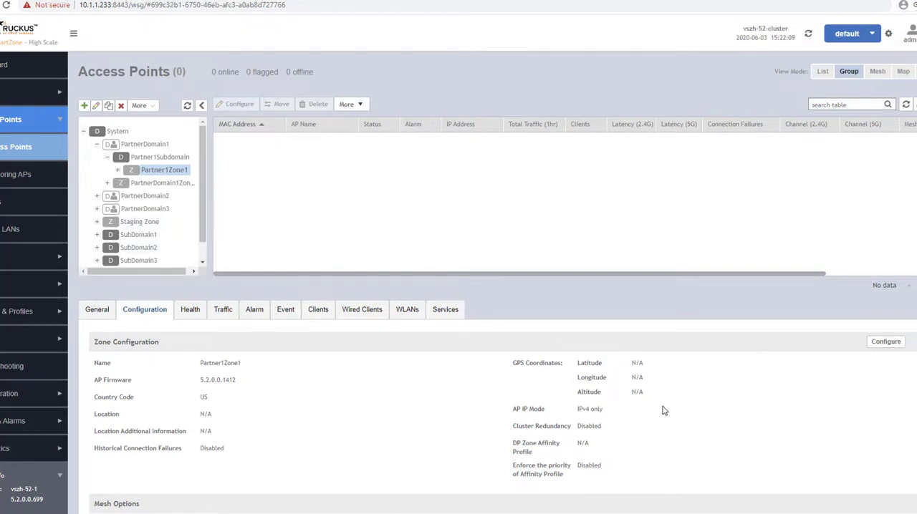
pyautogui.scroll(-2, 663, 411)
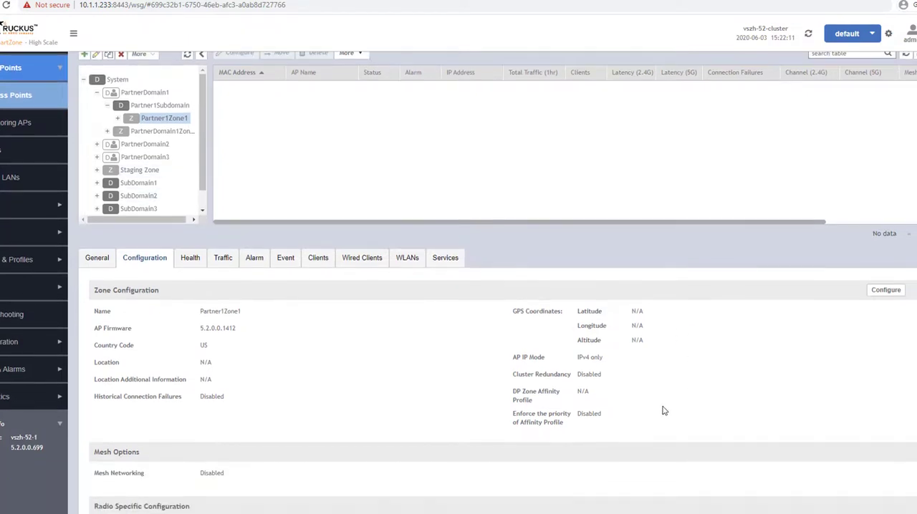
pyautogui.scroll(-2, 663, 411)
pyautogui.scroll(-2, 664, 411)
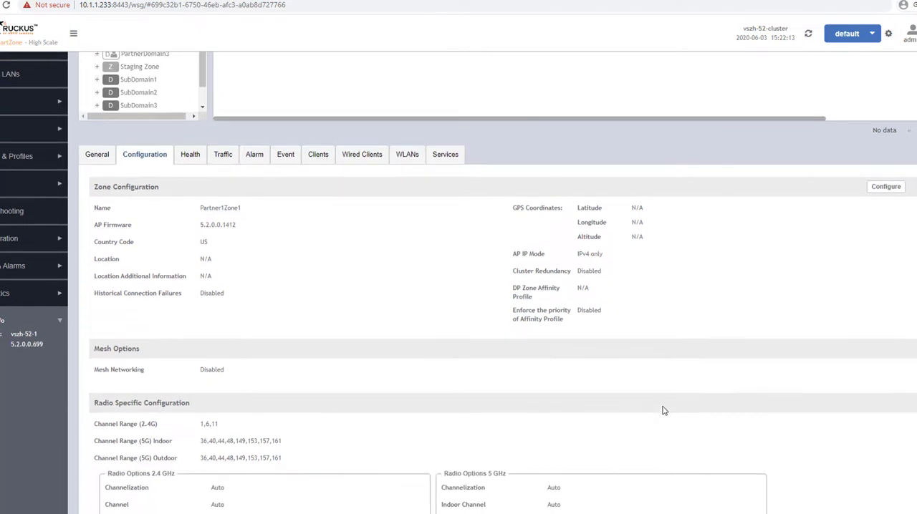
pyautogui.scroll(-2, 664, 411)
pyautogui.scroll(-2, 663, 411)
pyautogui.scroll(-1, 663, 411)
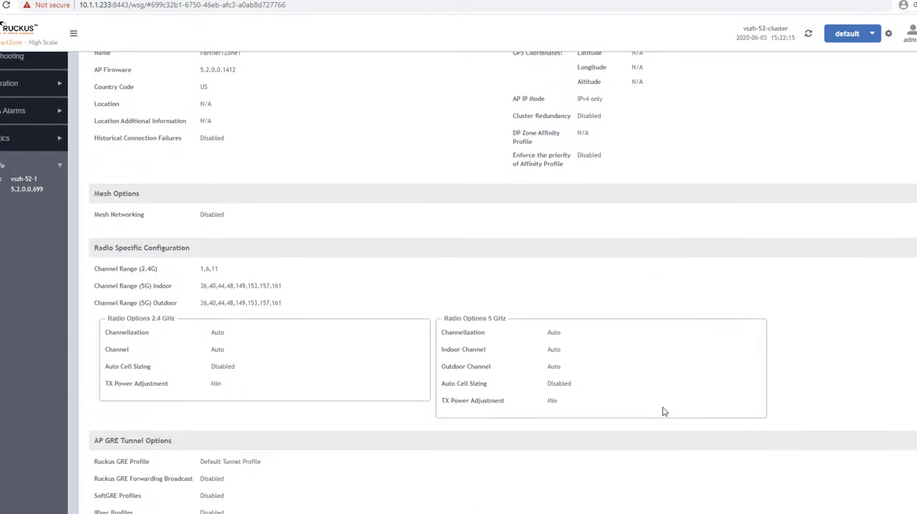